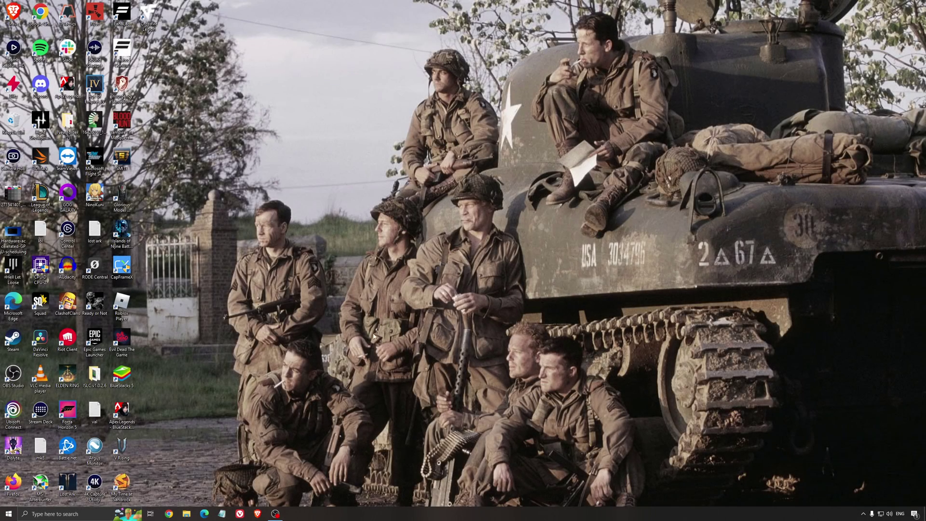
Open Game Mode settings via search and review the Xbox Game Bar and capture settings
{"action": "left_click", "coordinate": [83, 512]}
{"action": "type", "text": "game mode"}
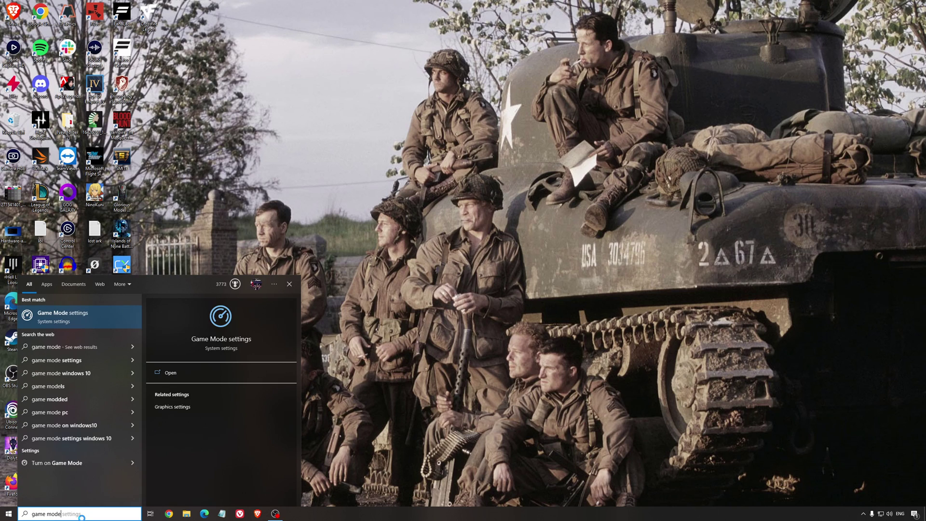
{"action": "key", "text": "Return"}
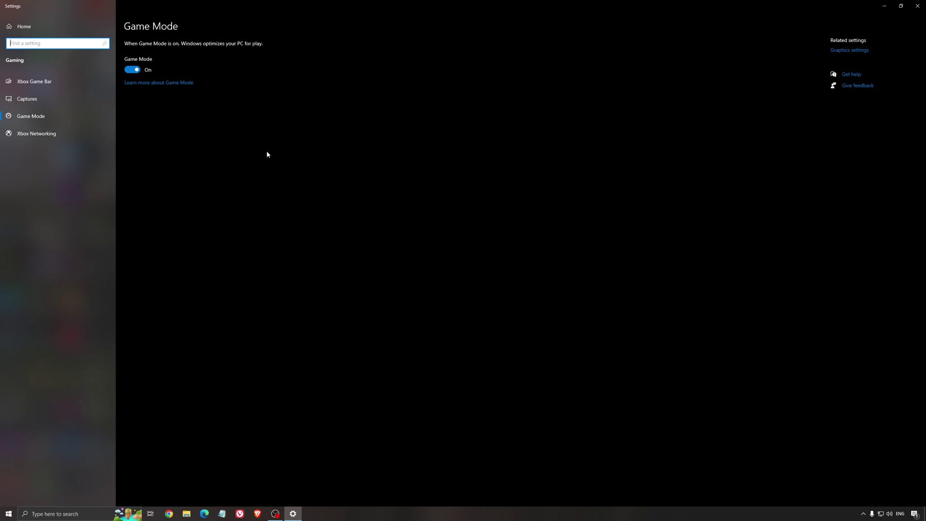
{"action": "left_click", "coordinate": [61, 89]}
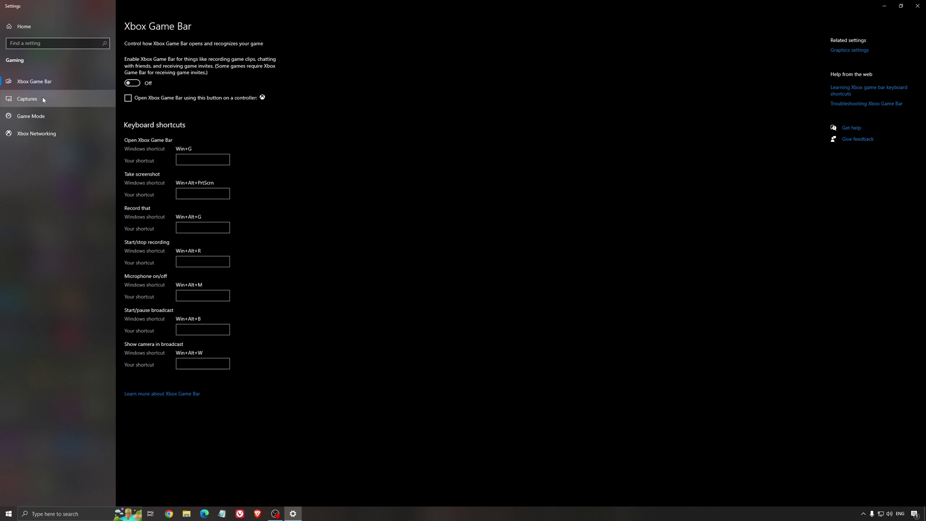
{"action": "left_click", "coordinate": [70, 98]}
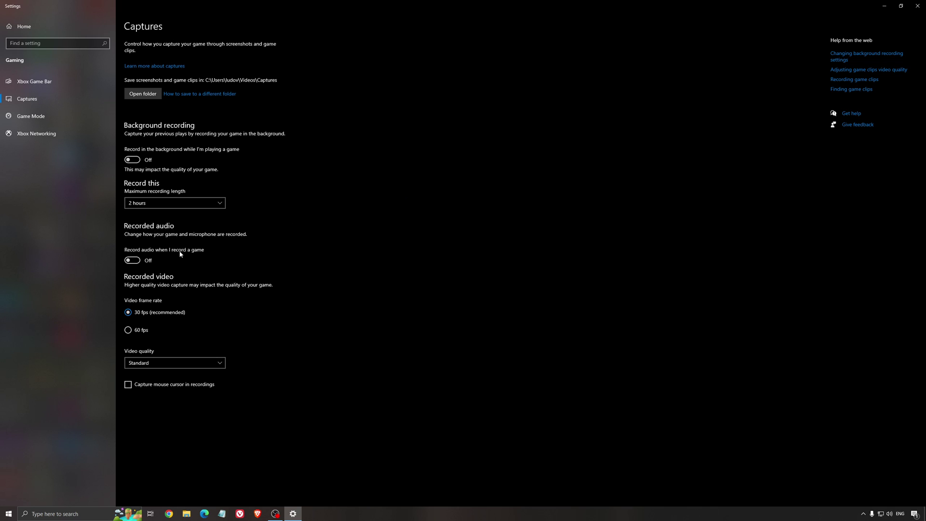
Close Settings and look over the GPU scheduling screenshot image
{"action": "left_click", "coordinate": [917, 6]}
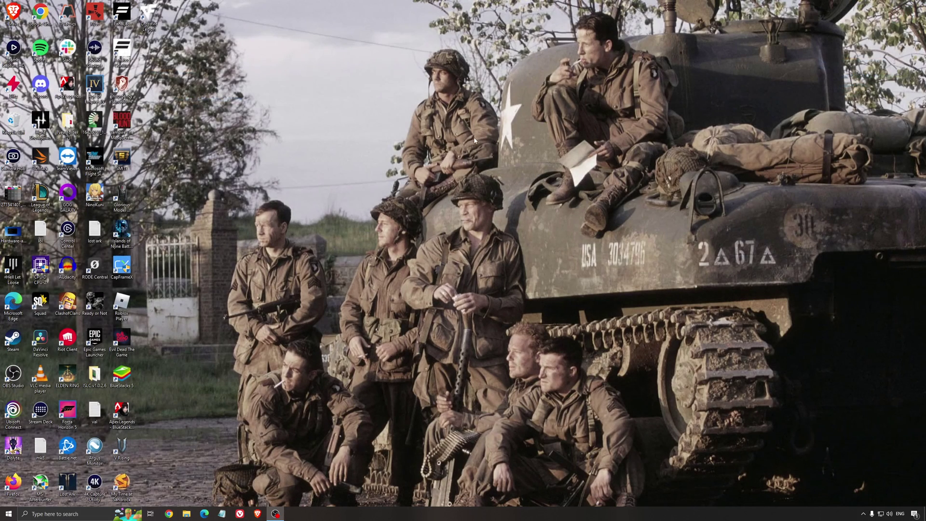
{"action": "double_click", "coordinate": [13, 234]}
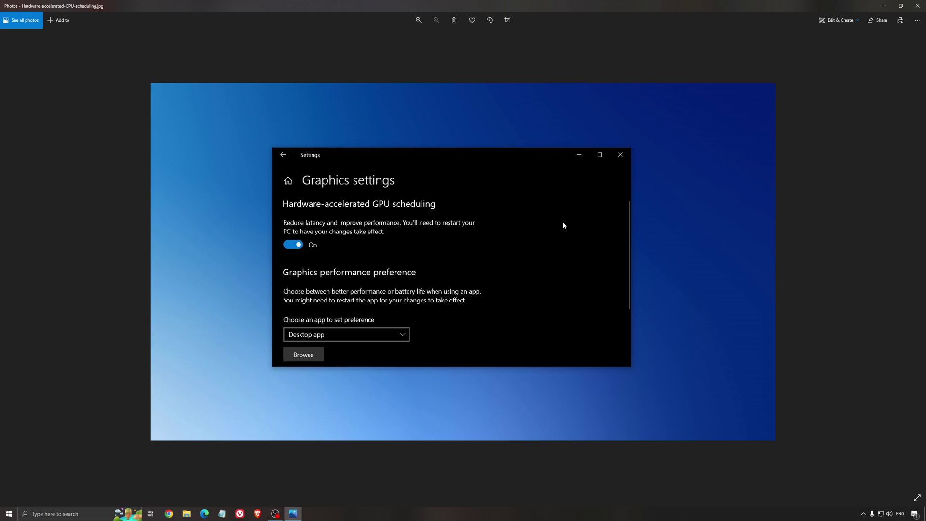
{"action": "left_click", "coordinate": [917, 6]}
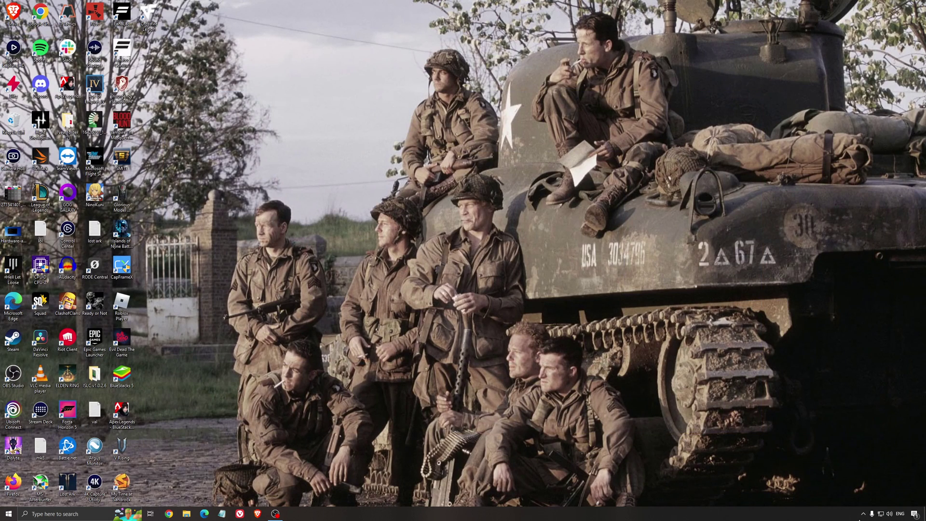
Launch AMD Software from the tray, check for driver updates, and show Global Graphics
{"action": "left_click", "coordinate": [863, 513]}
{"action": "left_click", "coordinate": [871, 486]}
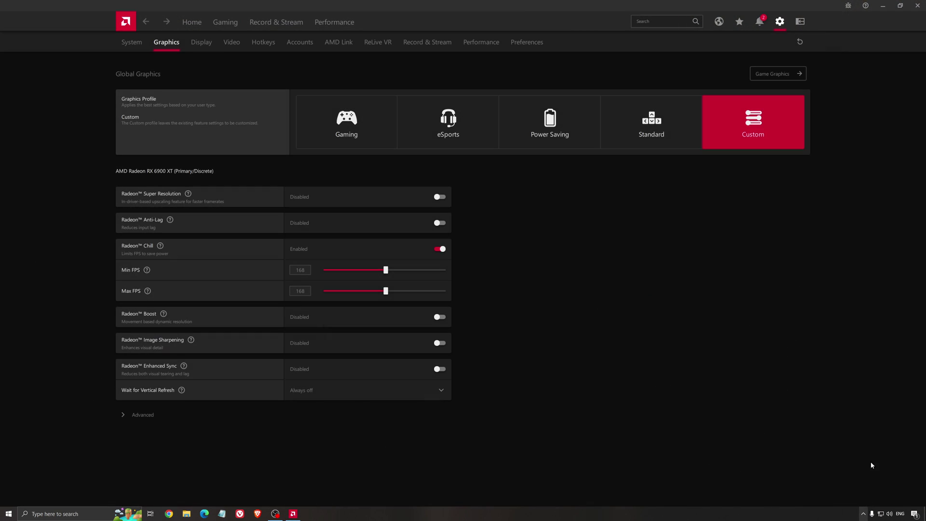
{"action": "left_click", "coordinate": [183, 28]}
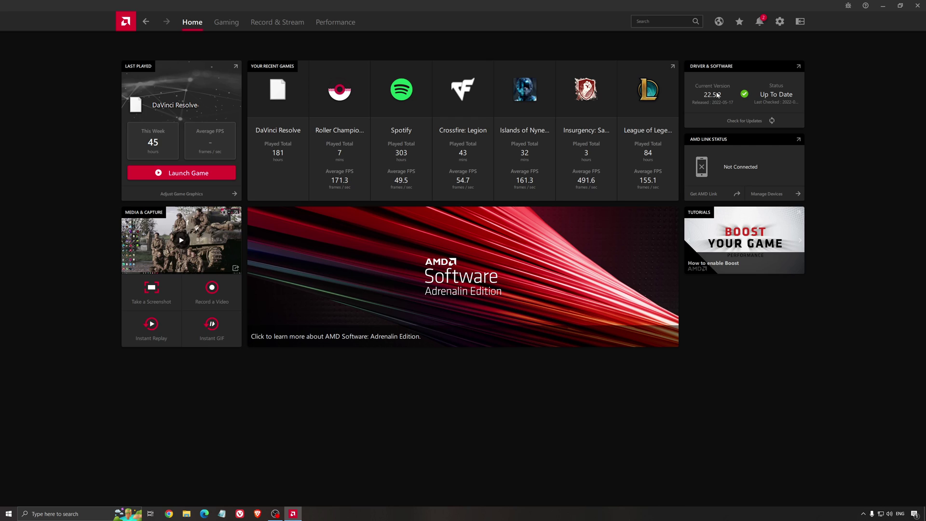
{"action": "left_click", "coordinate": [746, 121]}
{"action": "left_click", "coordinate": [230, 23]}
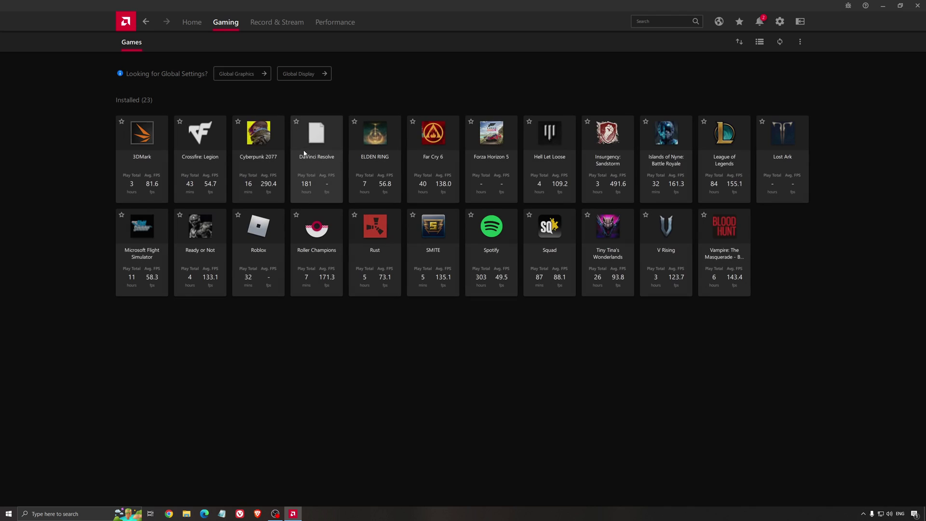
{"action": "left_click", "coordinate": [235, 73]}
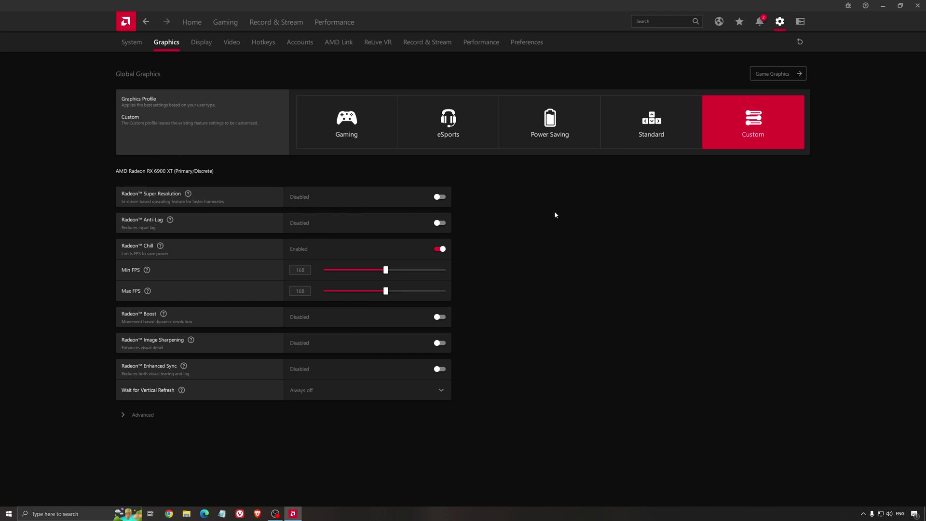
{"action": "left_click", "coordinate": [918, 5]}
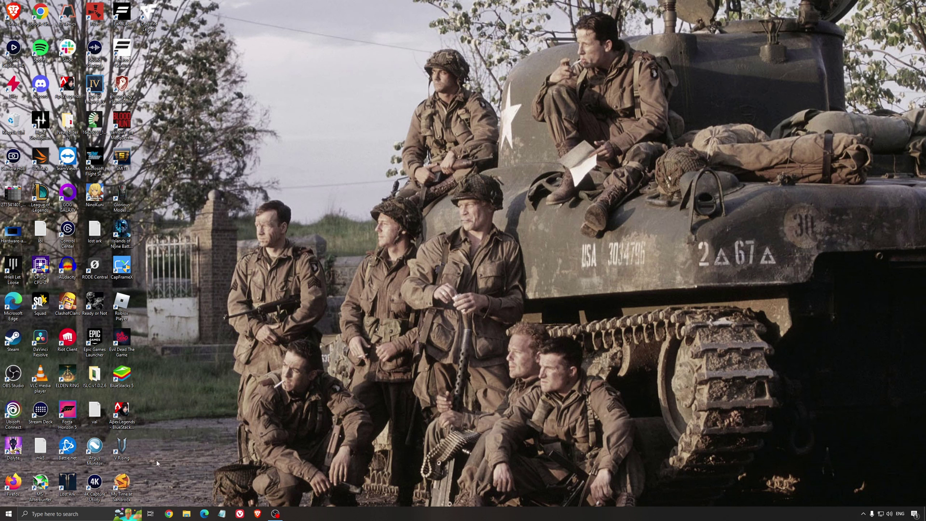
{"action": "key", "text": "super"}
{"action": "type", "text": "edit"}
{"action": "key", "text": "Return"}
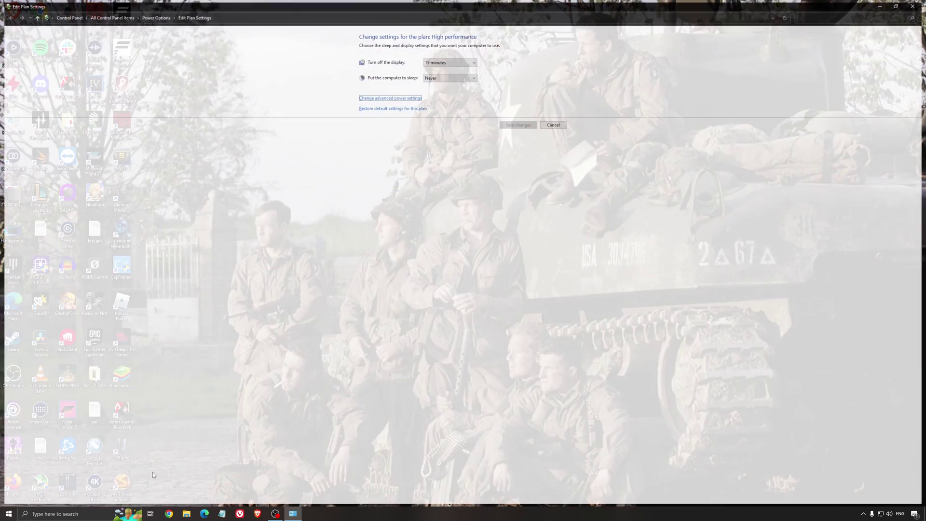
{"action": "left_click", "coordinate": [153, 15]}
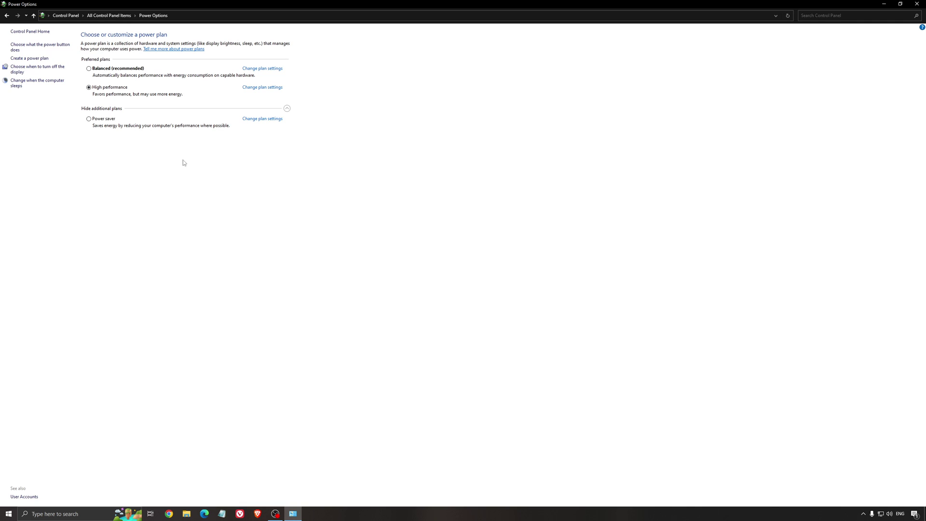
{"action": "left_click", "coordinate": [923, 4]}
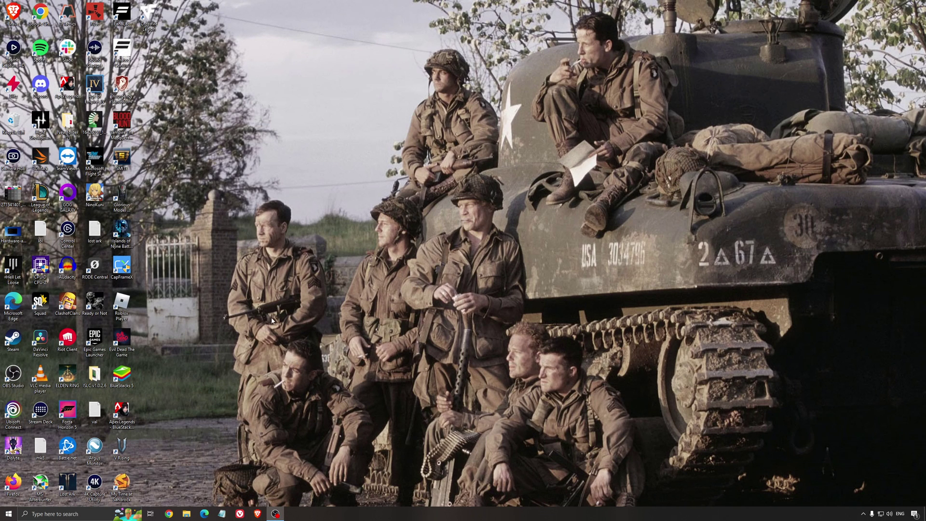
Launch Intelligent standby list cleaner from the ISLC v1.0.2.6 folder
{"action": "double_click", "coordinate": [95, 376]}
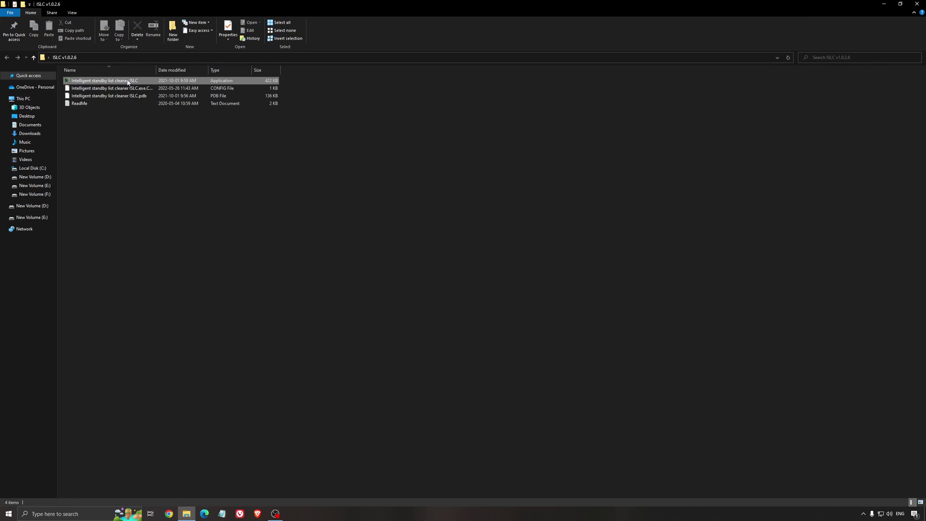
{"action": "double_click", "coordinate": [128, 82]}
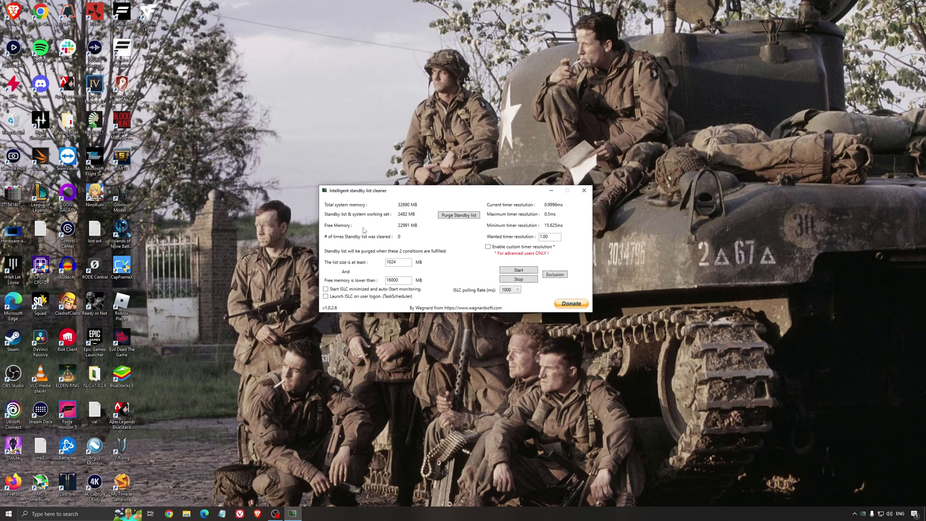
{"action": "left_click_drag", "start_coordinate": [388, 192], "coordinate": [384, 197]}
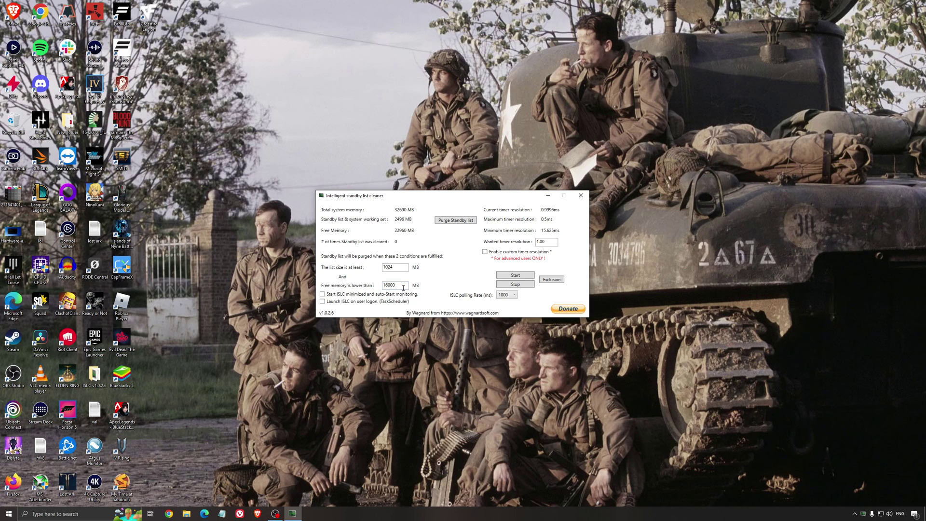
Start ISLC cleaning with the 16000 MB free memory threshold and minimise it
{"action": "left_click_drag", "start_coordinate": [394, 285], "coordinate": [357, 287]}
{"action": "left_click", "coordinate": [519, 275]}
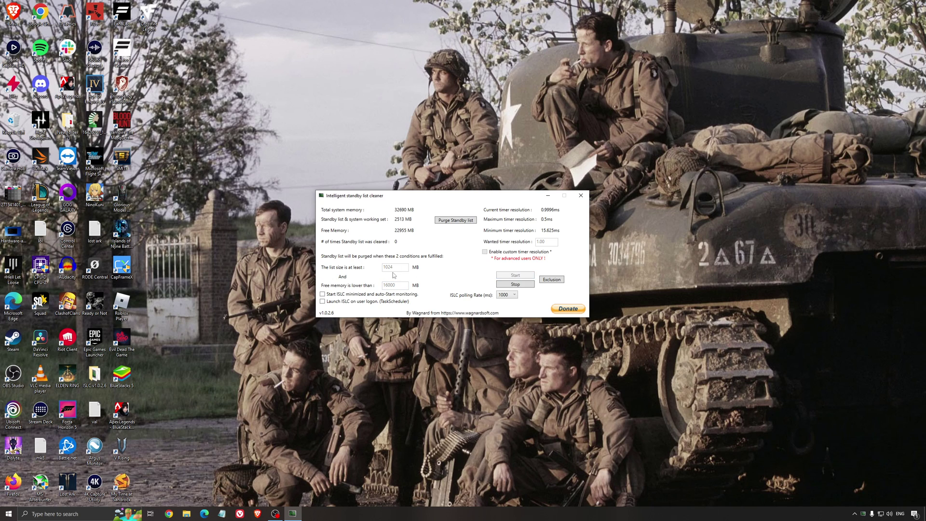
{"action": "left_click_drag", "start_coordinate": [489, 195], "coordinate": [520, 194]}
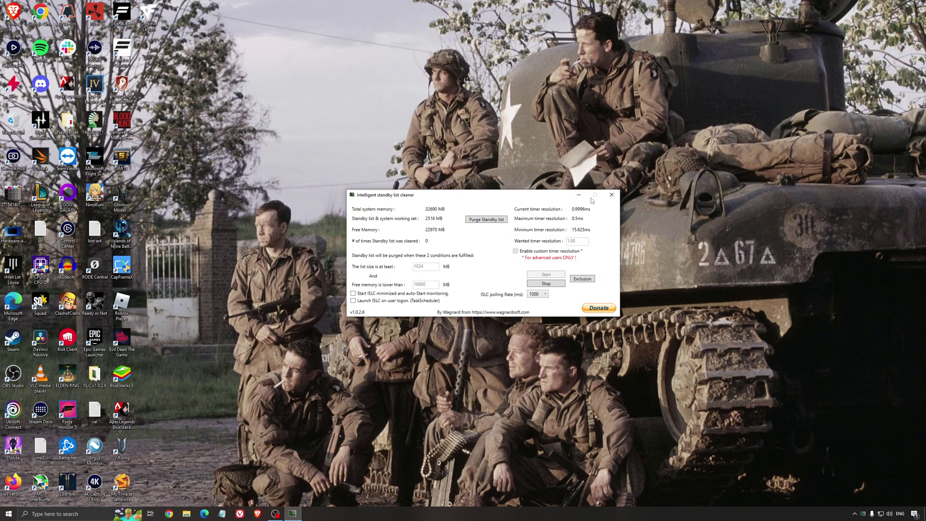
{"action": "left_click", "coordinate": [579, 195]}
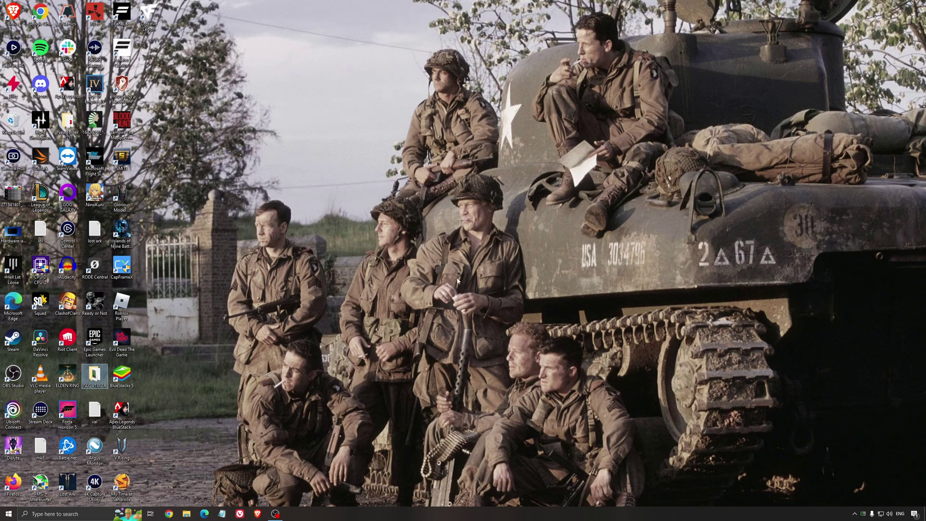
{"action": "left_click", "coordinate": [447, 261]}
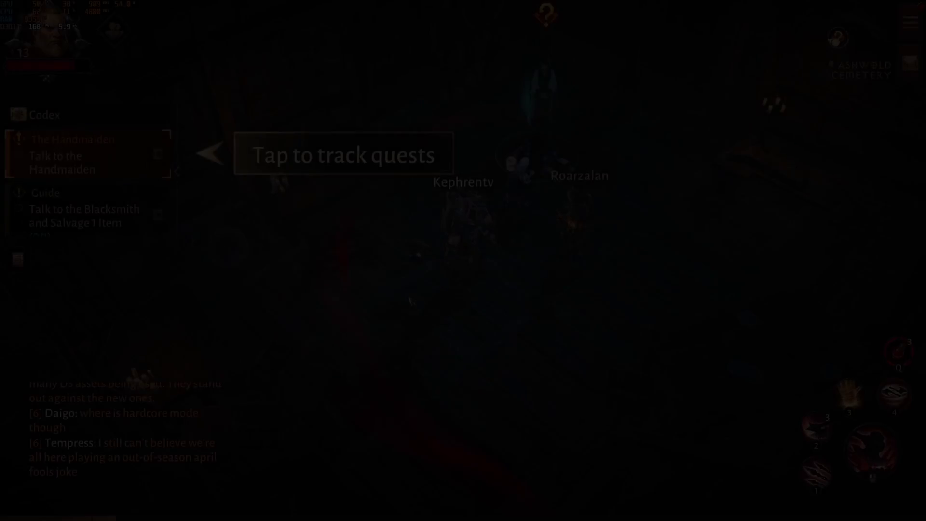
Walk the character a short way across the room
{"action": "left_click", "coordinate": [491, 312]}
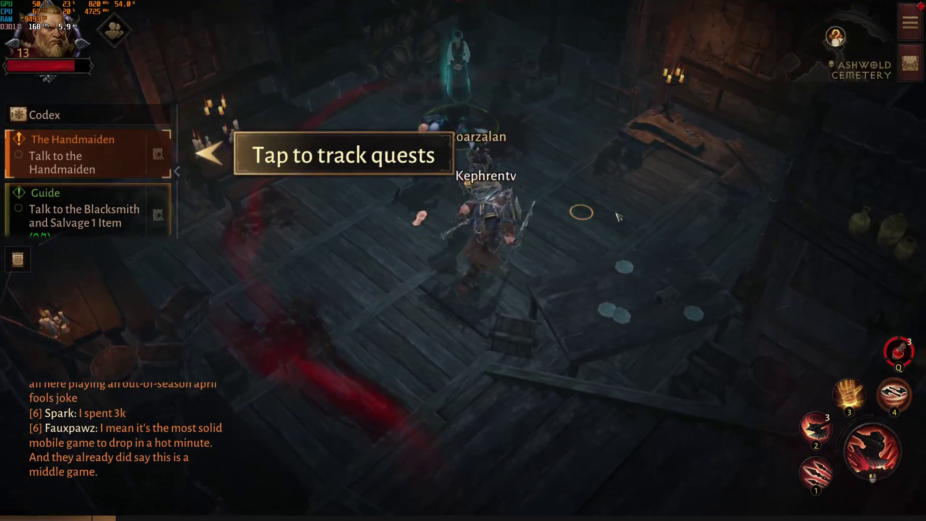
{"action": "left_click", "coordinate": [389, 296]}
{"action": "left_click", "coordinate": [529, 222]}
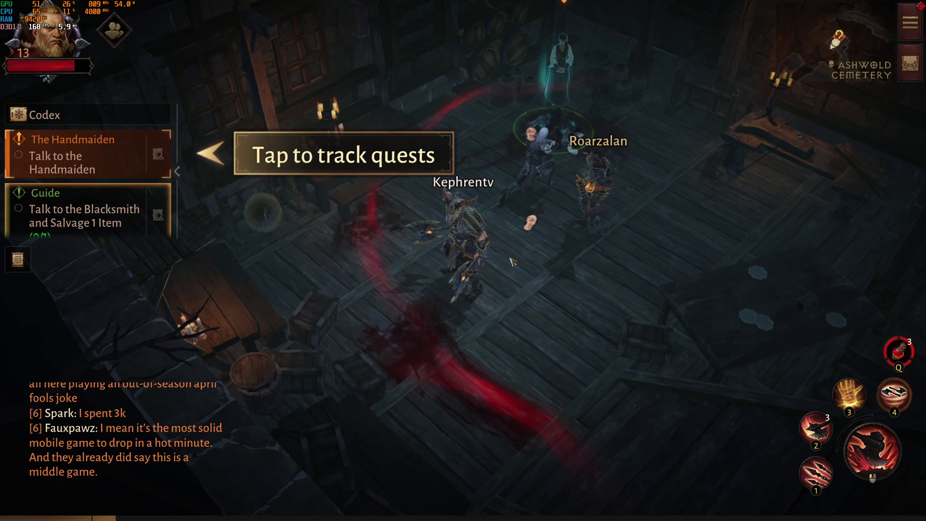
Bring up the game's Settings on the Display page with Picture Mode options
{"action": "left_click", "coordinate": [912, 23]}
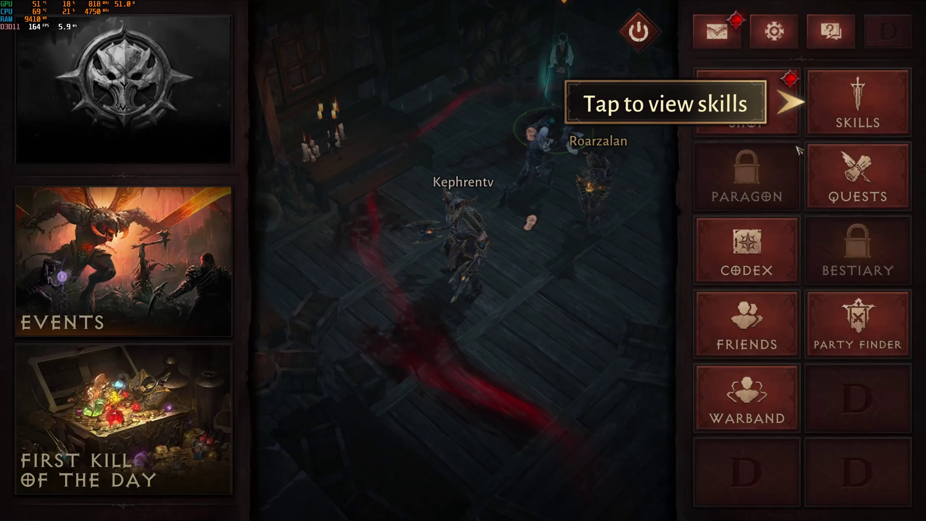
{"action": "key", "text": "Escape"}
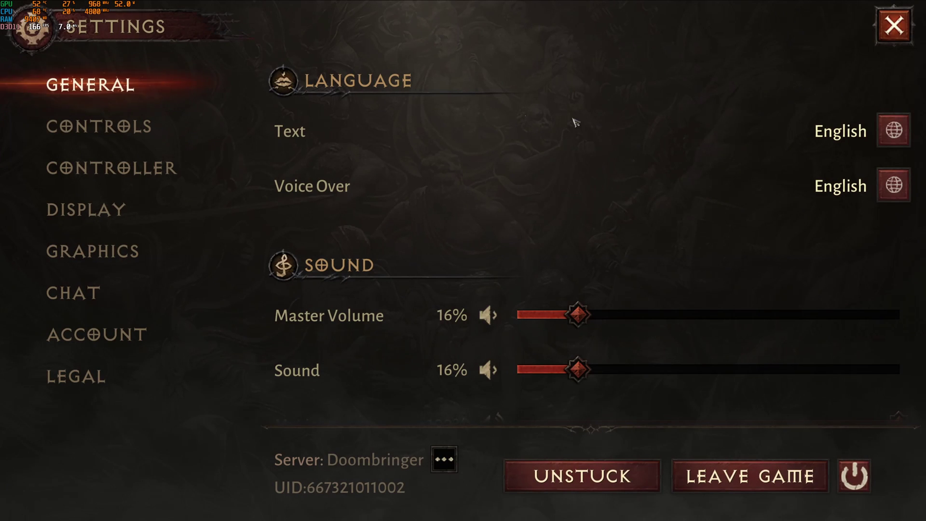
{"action": "left_click", "coordinate": [121, 219]}
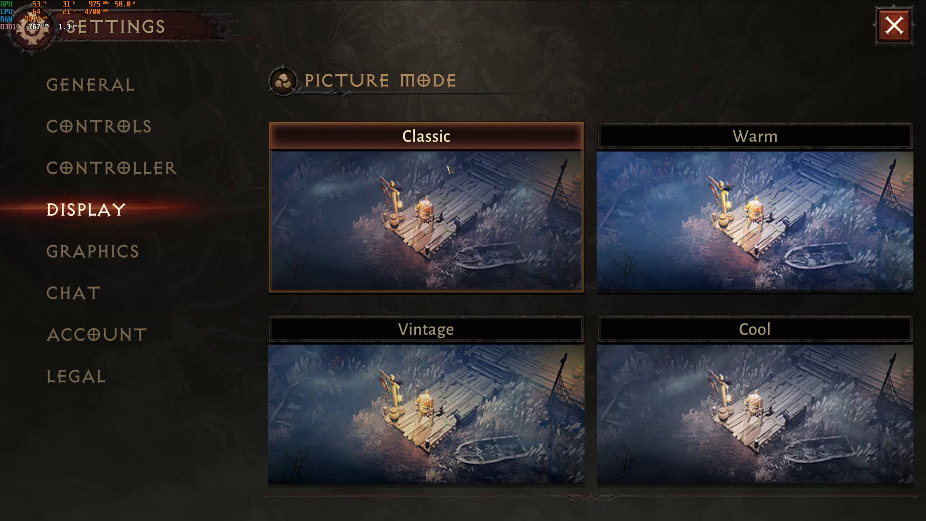
Switch to the Graphics page showing Frame Rate Uncapped and Vertical Sync off
{"action": "left_click", "coordinate": [109, 256]}
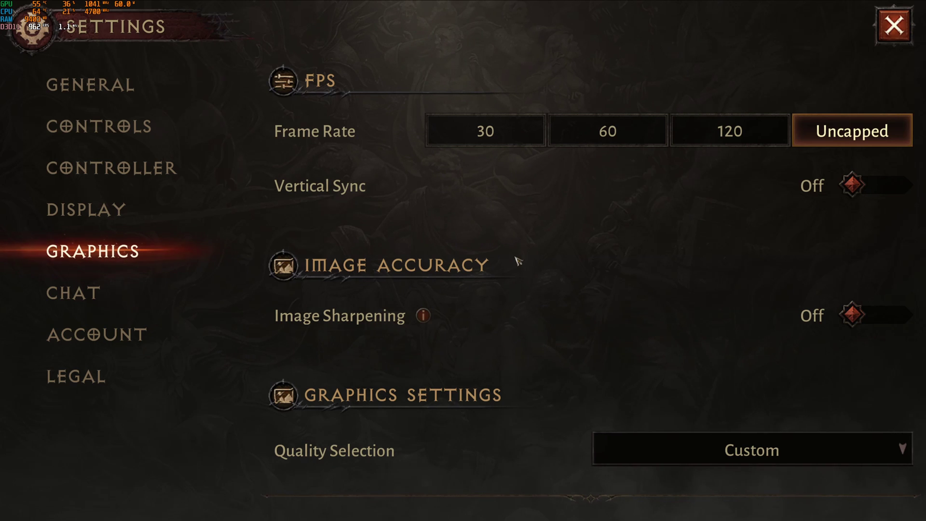
{"action": "scroll", "coordinate": [484, 256], "scroll_direction": "down", "scroll_amount": 1}
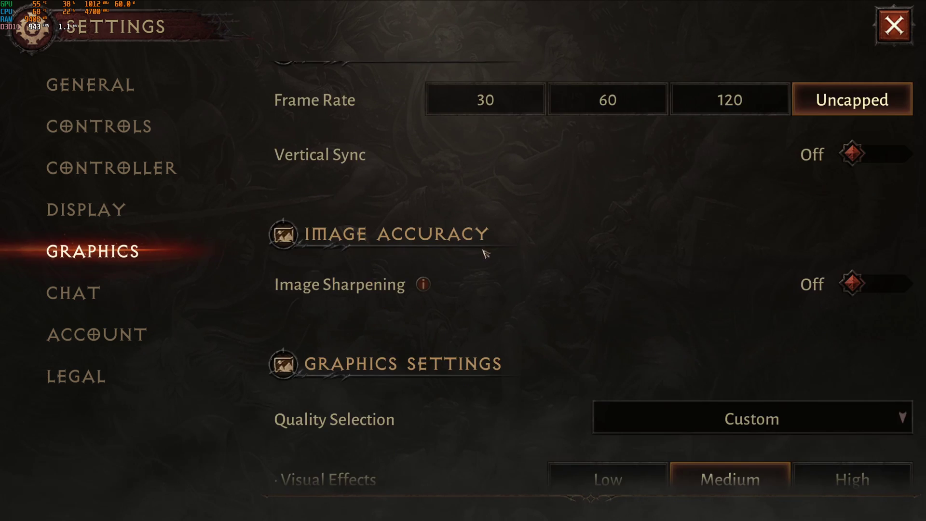
{"action": "scroll", "coordinate": [535, 249], "scroll_direction": "down", "scroll_amount": 1}
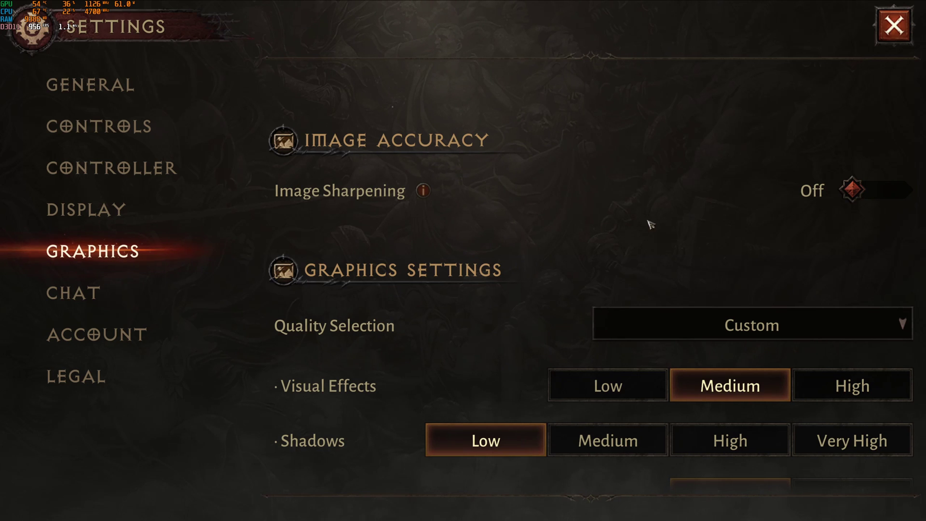
{"action": "scroll", "coordinate": [494, 246], "scroll_direction": "down", "scroll_amount": 3}
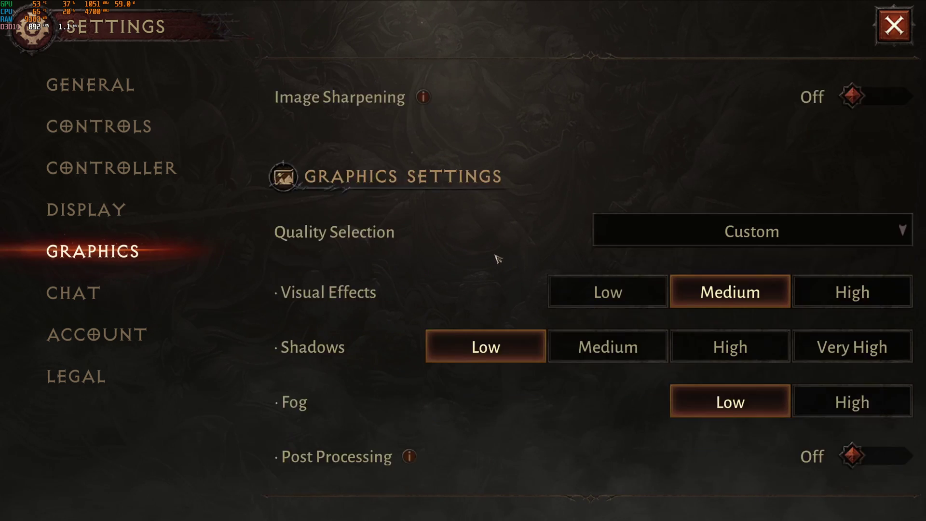
{"action": "scroll", "coordinate": [492, 260], "scroll_direction": "down", "scroll_amount": 2}
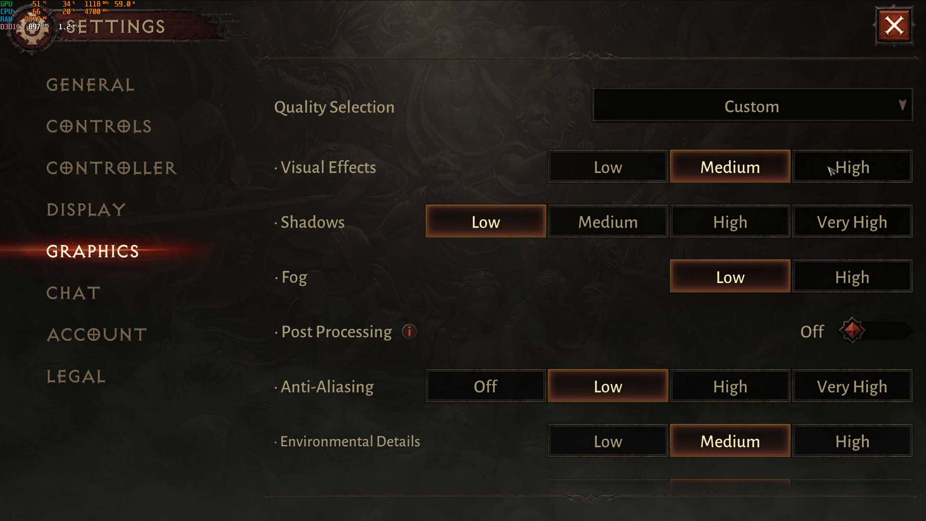
{"action": "scroll", "coordinate": [453, 218], "scroll_direction": "down", "scroll_amount": 1}
{"action": "scroll", "coordinate": [453, 218], "scroll_direction": "down", "scroll_amount": 1}
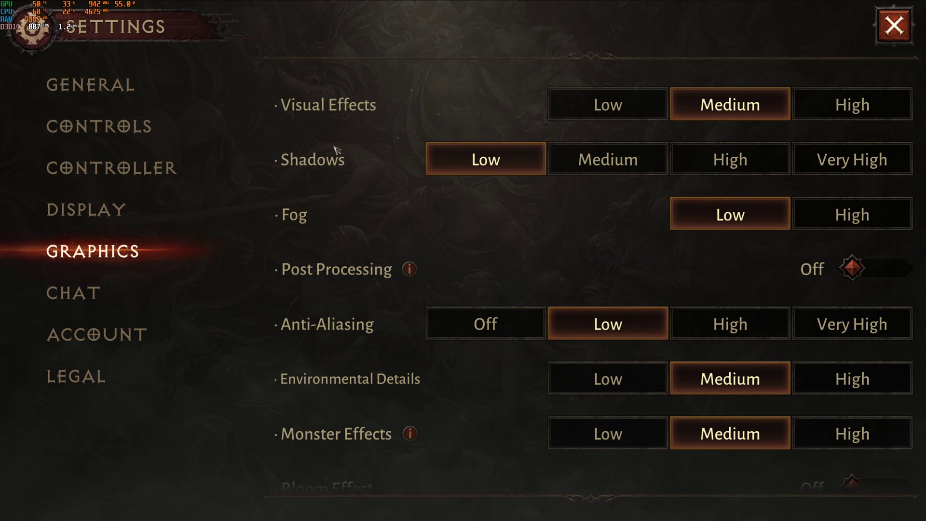
{"action": "scroll", "coordinate": [452, 206], "scroll_direction": "down", "scroll_amount": 2}
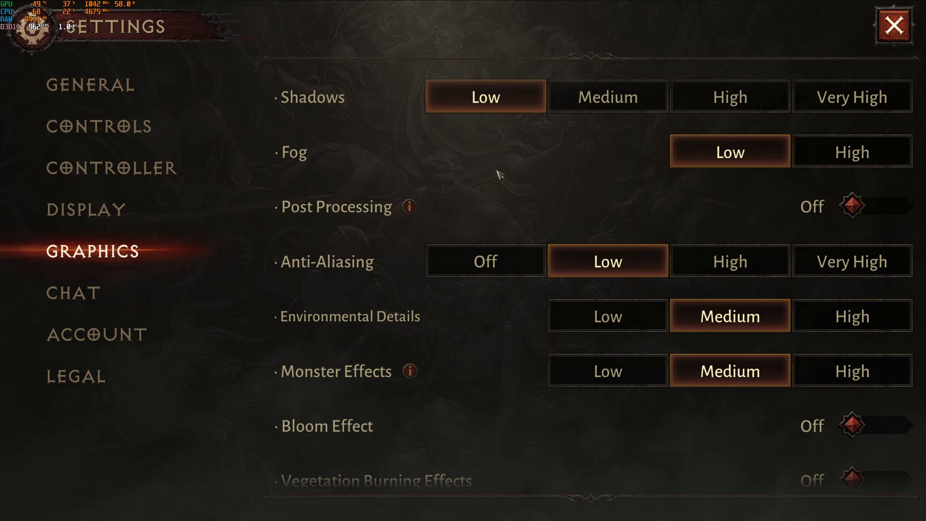
{"action": "scroll", "coordinate": [453, 177], "scroll_direction": "down", "scroll_amount": 1}
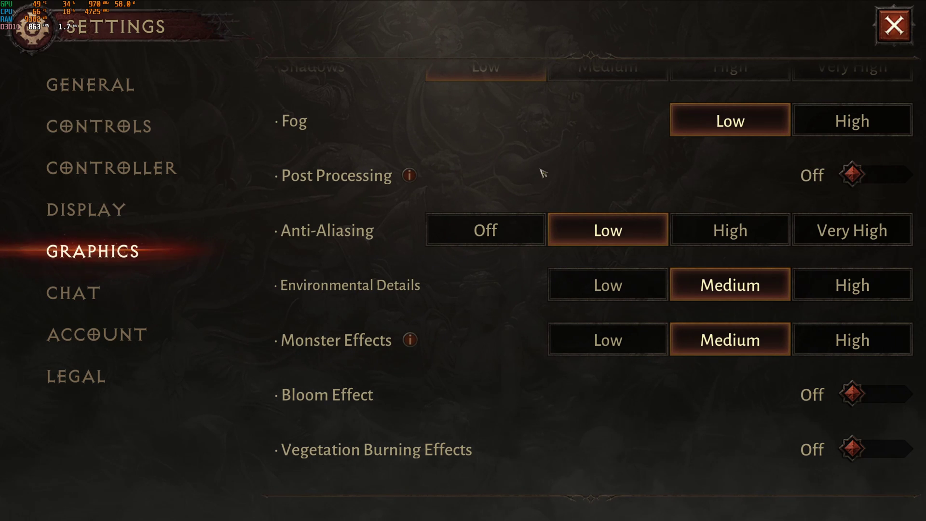
{"action": "scroll", "coordinate": [533, 172], "scroll_direction": "down", "scroll_amount": 2}
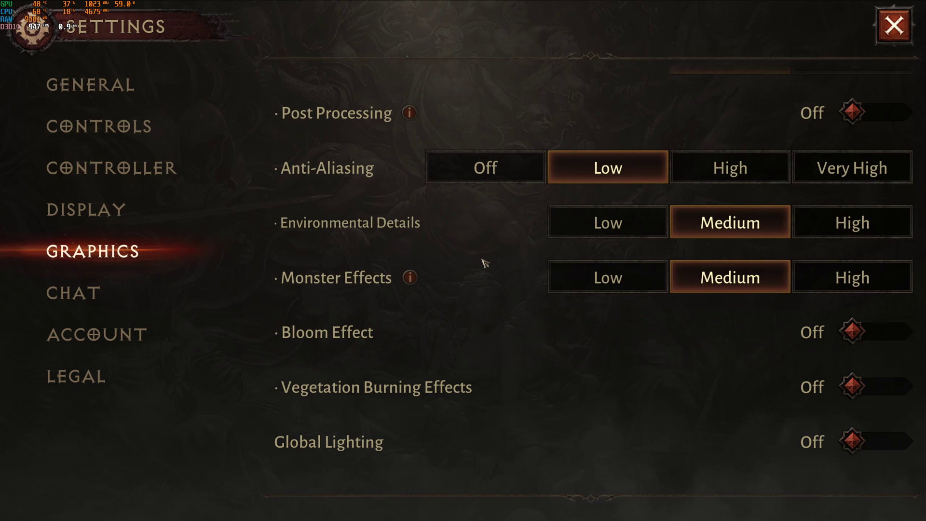
{"action": "scroll", "coordinate": [484, 261], "scroll_direction": "down", "scroll_amount": 1}
{"action": "scroll", "coordinate": [488, 261], "scroll_direction": "down", "scroll_amount": 1}
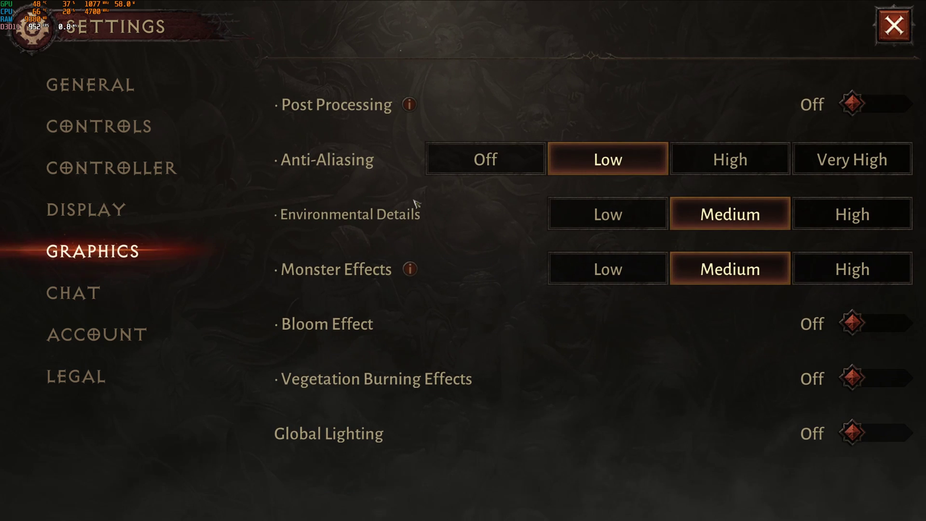